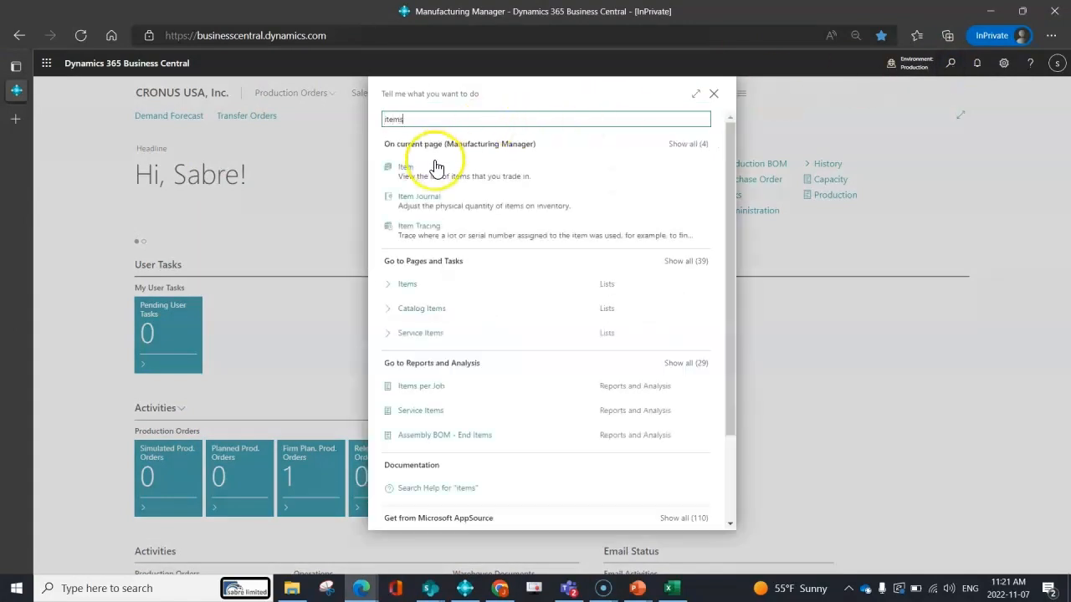
Open the Items list and show its filter pane.
left_click(438, 286)
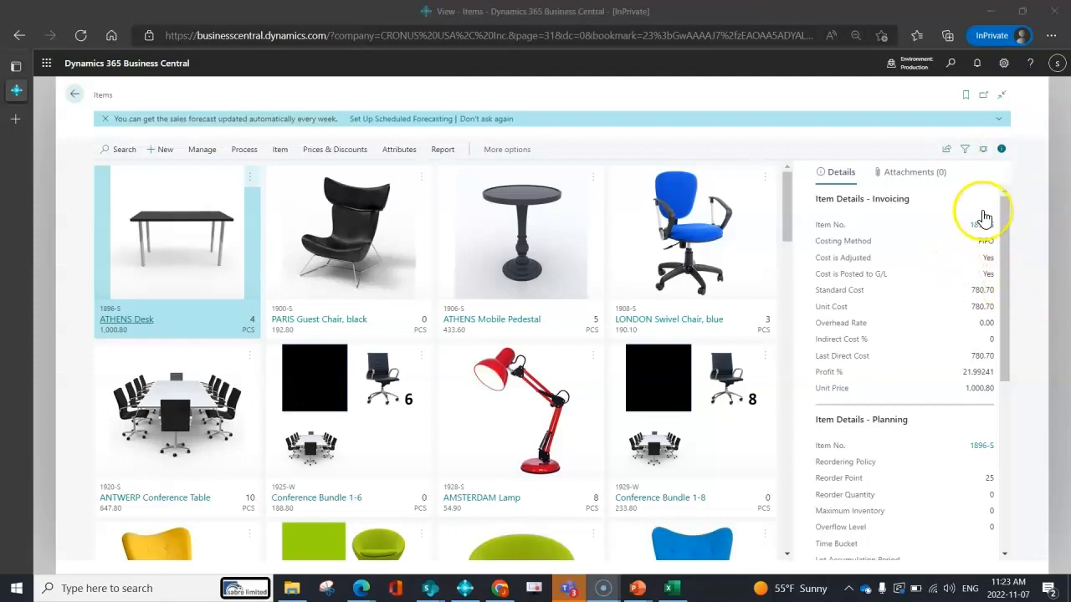
left_click(963, 152)
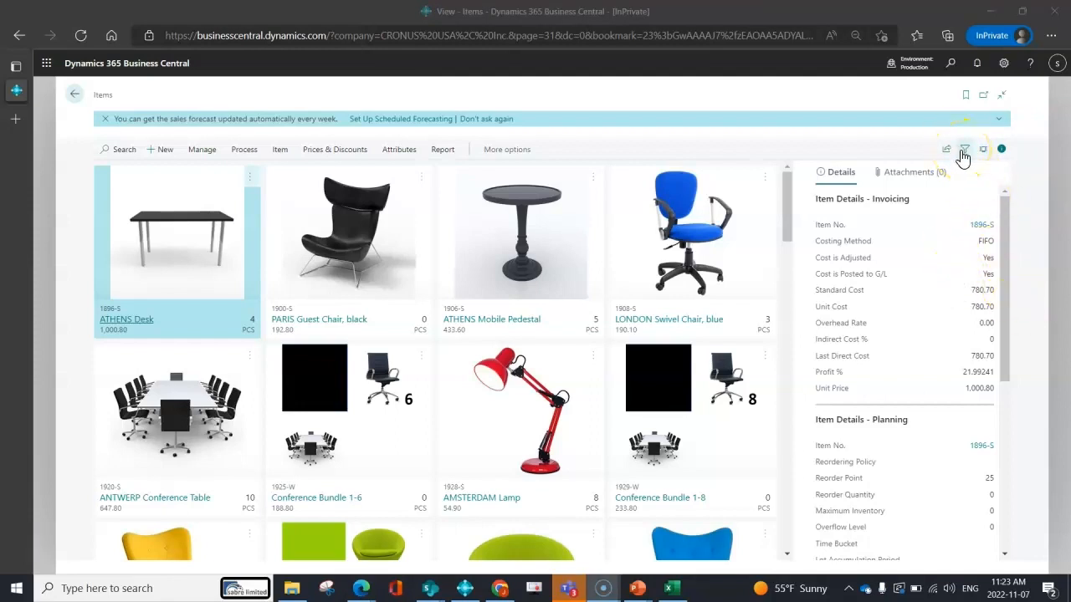
left_click(963, 153)
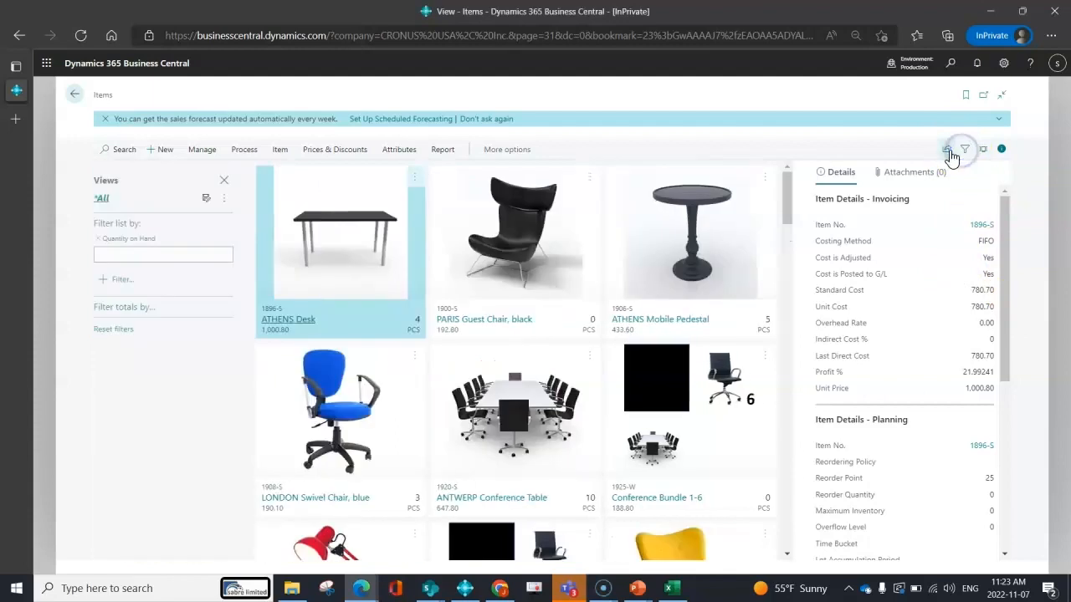
Filter the items by Quantity on Hand greater than 0.
left_click(159, 248)
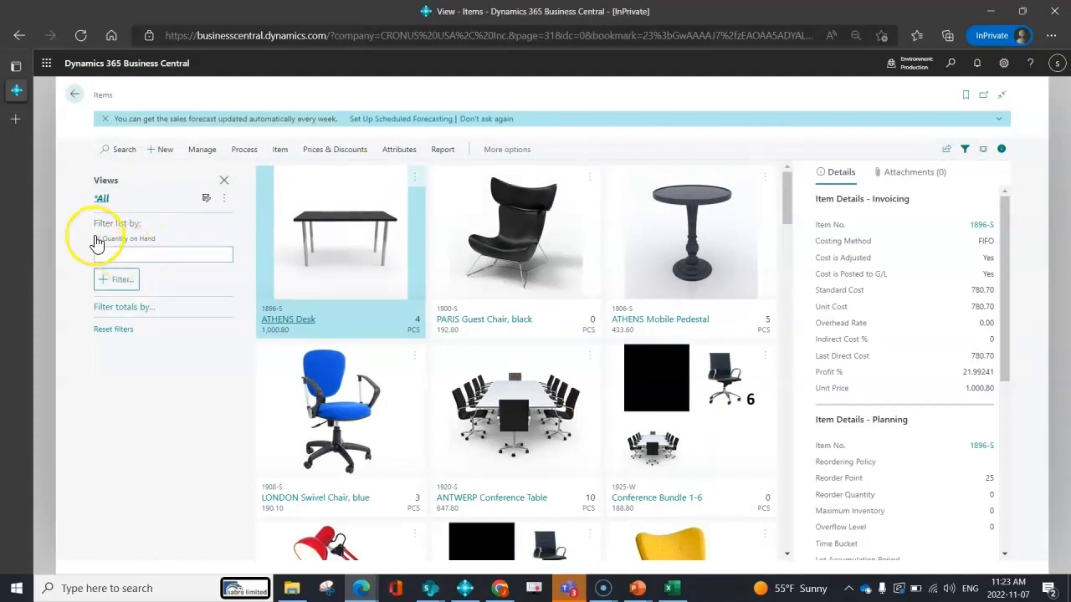
left_click(151, 251)
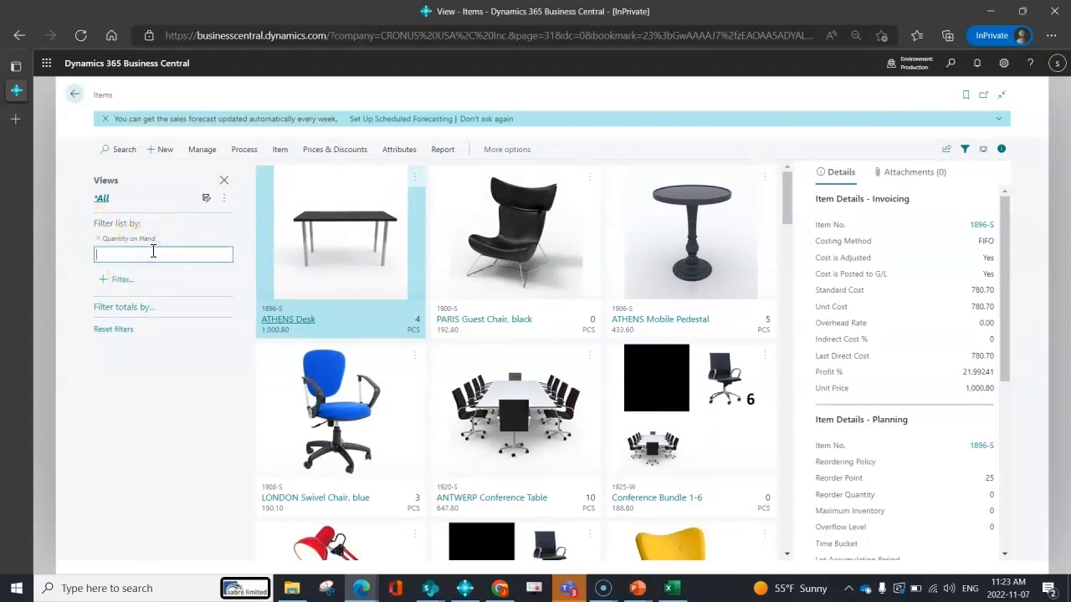
type(">0")
key("Tab")
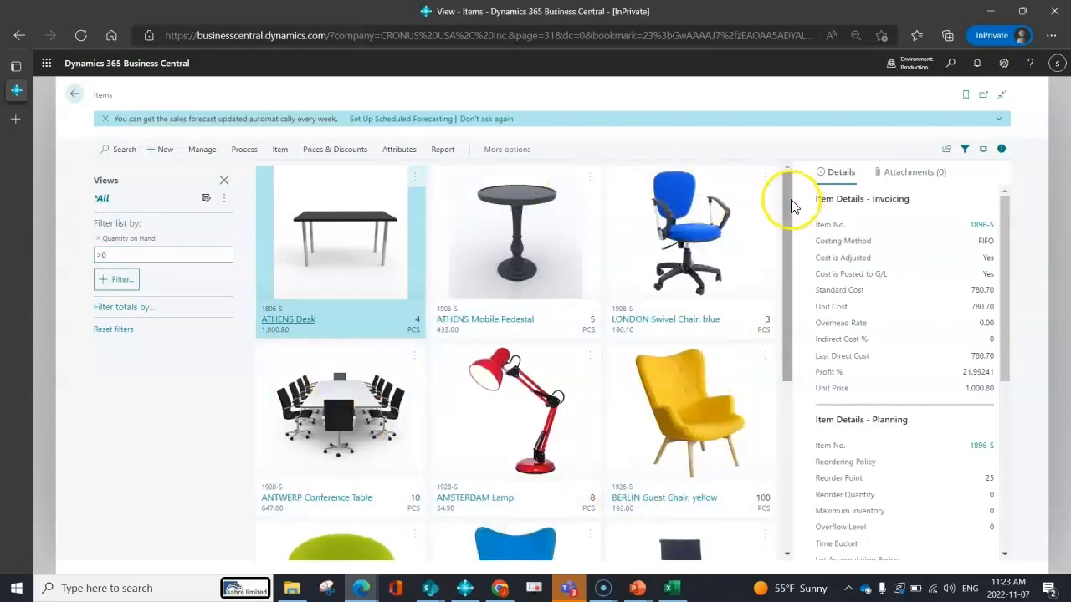
left_click_drag(791, 201, 776, 165)
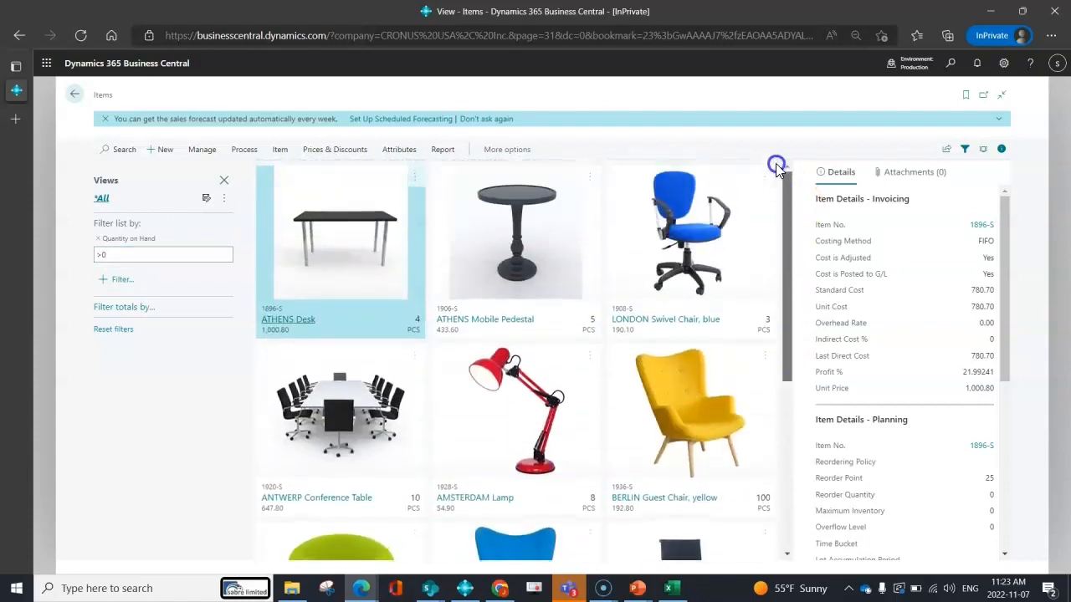
Add a Description filter for items containing Chair.
left_click(114, 279)
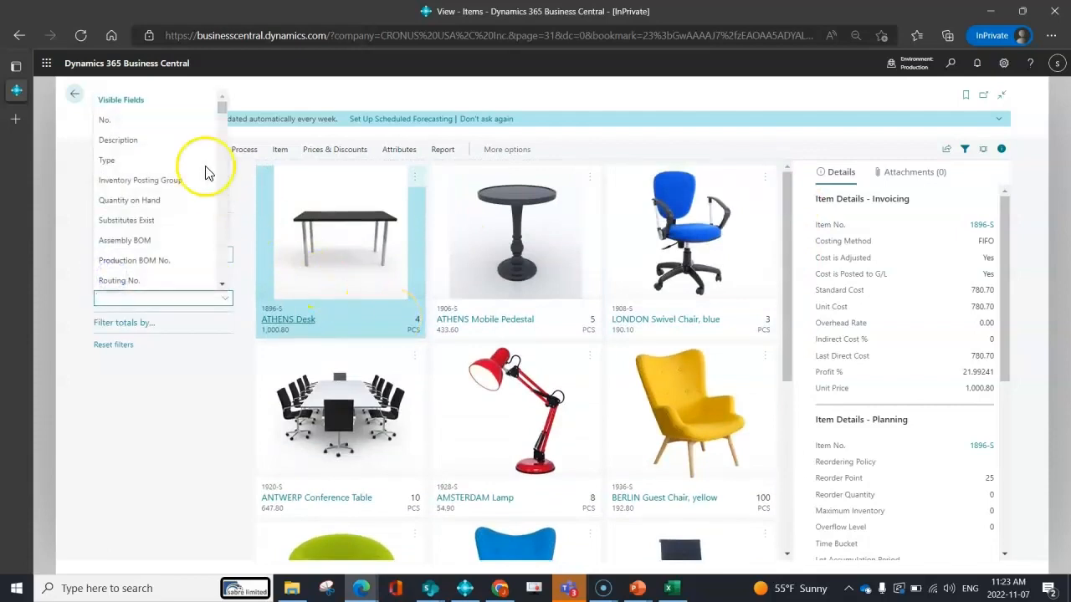
left_click(167, 143)
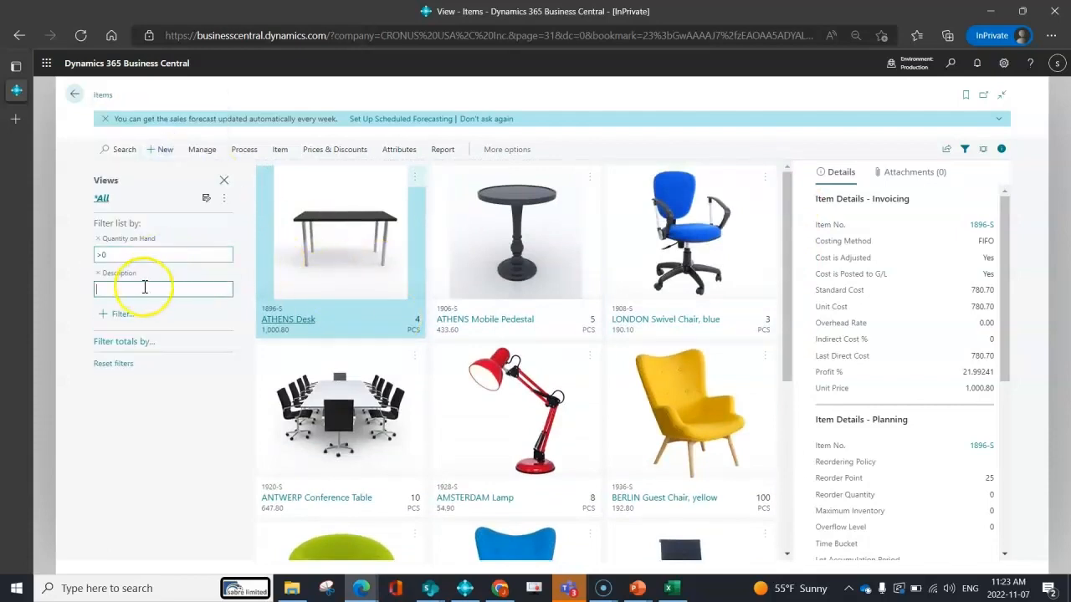
type("Chair*")
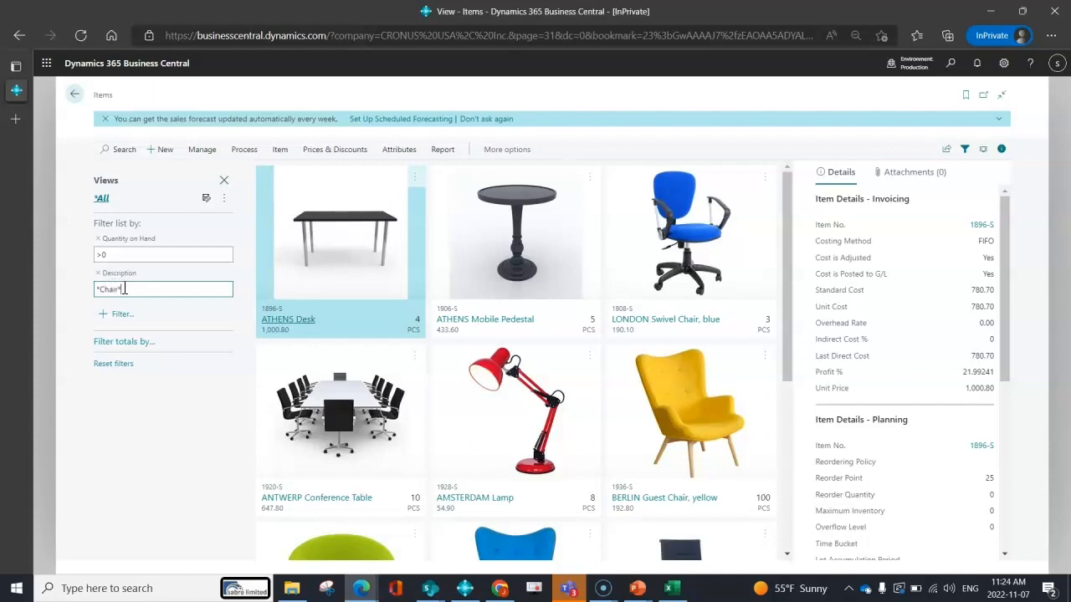
key("Tab")
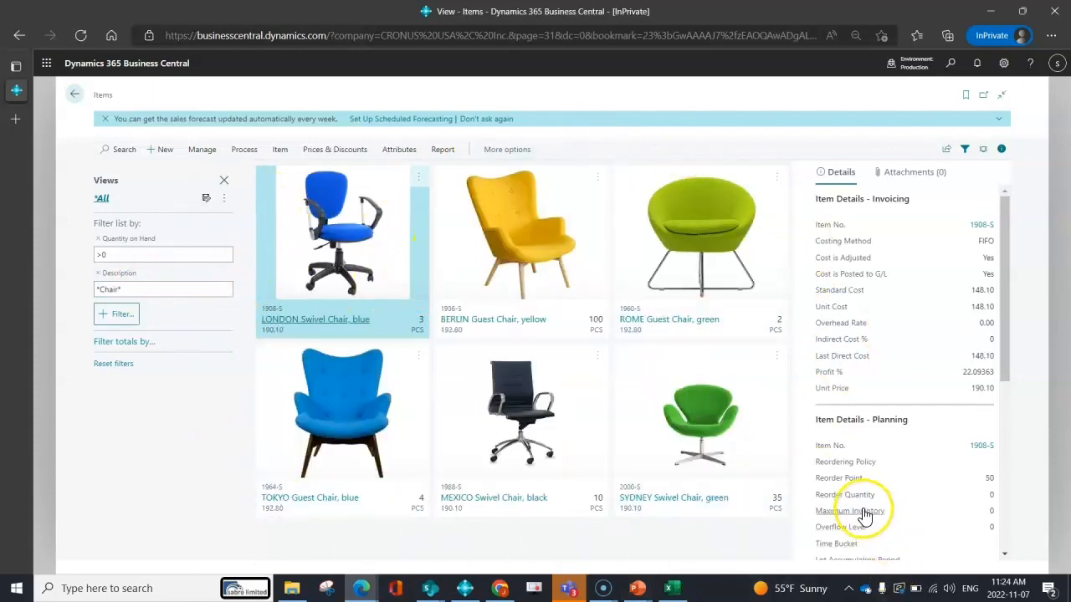
mouse_move(863, 512)
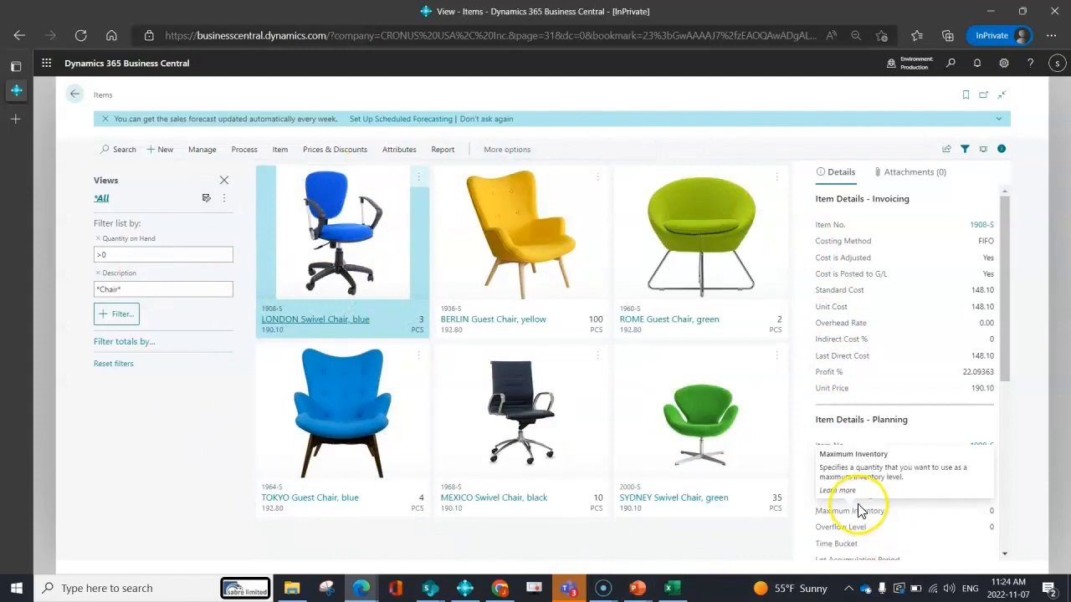
left_click(119, 314)
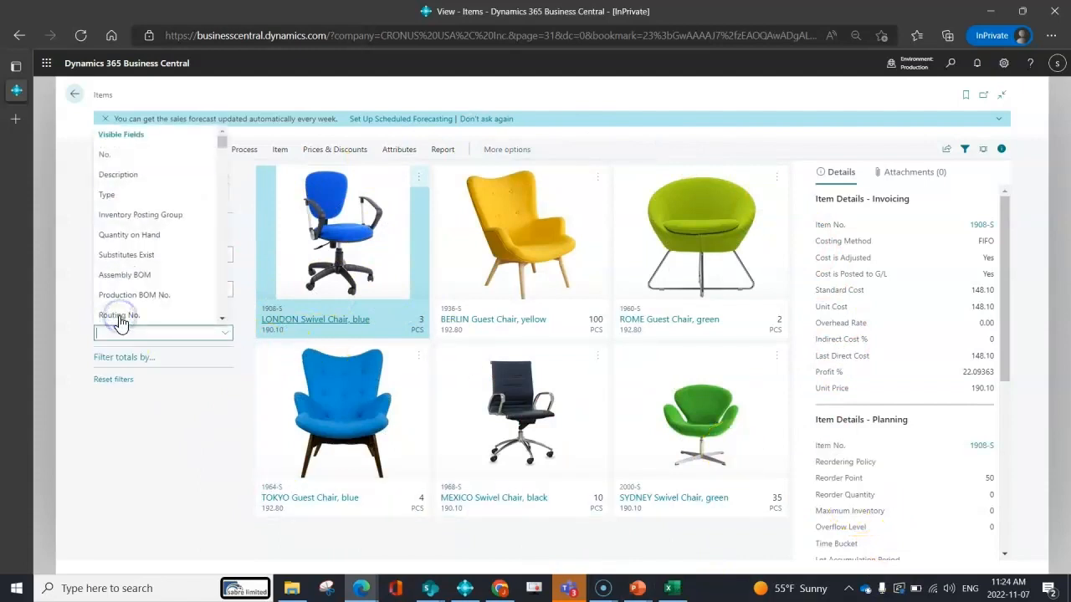
left_click_drag(222, 144, 221, 149)
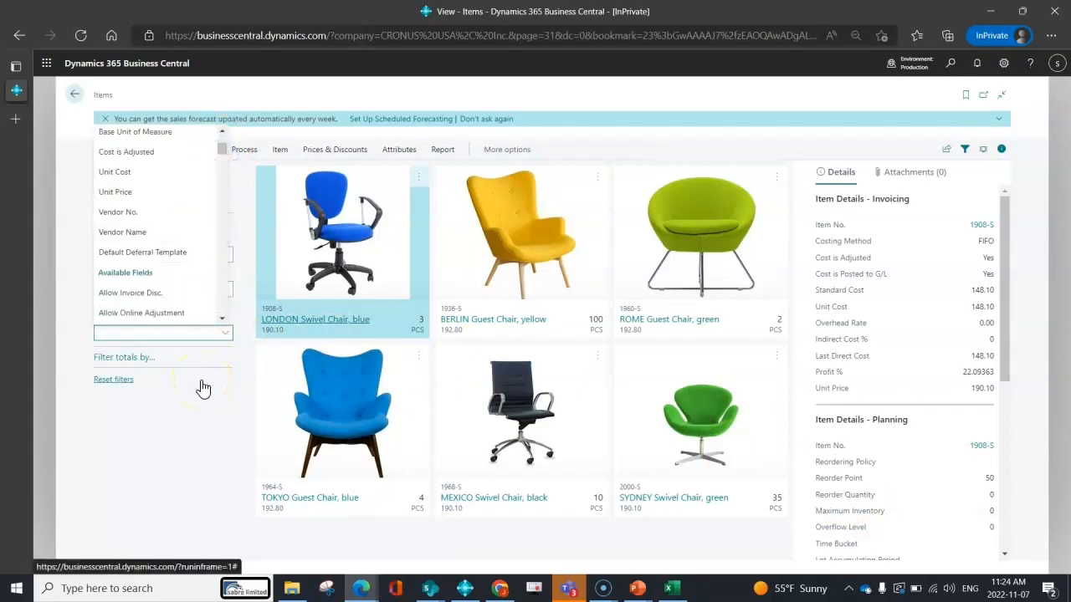
left_click(168, 437)
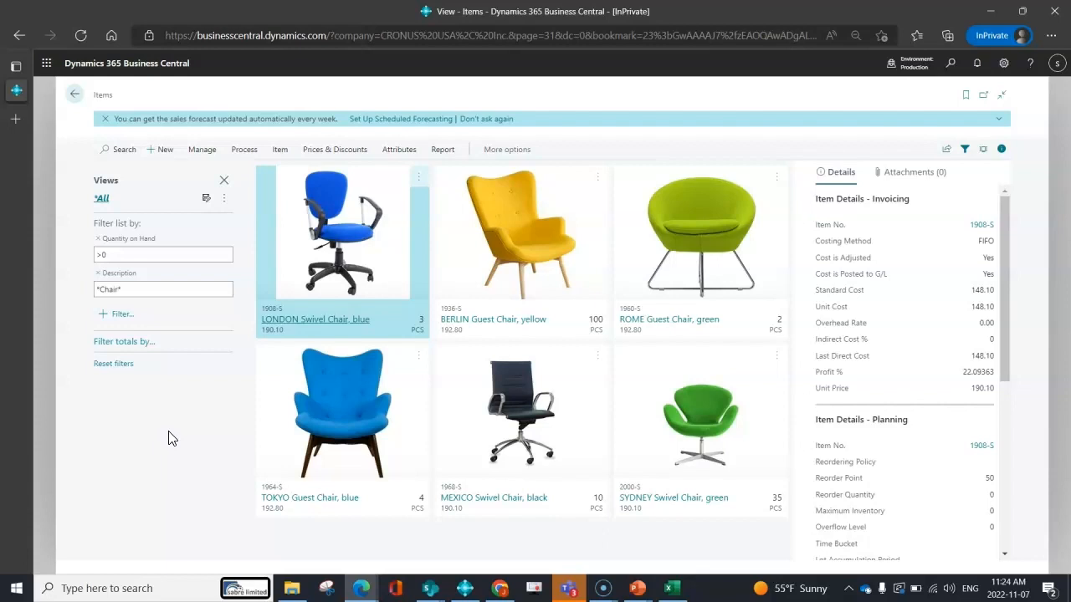
Save the filtered list as a new view named Chairs on Hand.
left_click(210, 200)
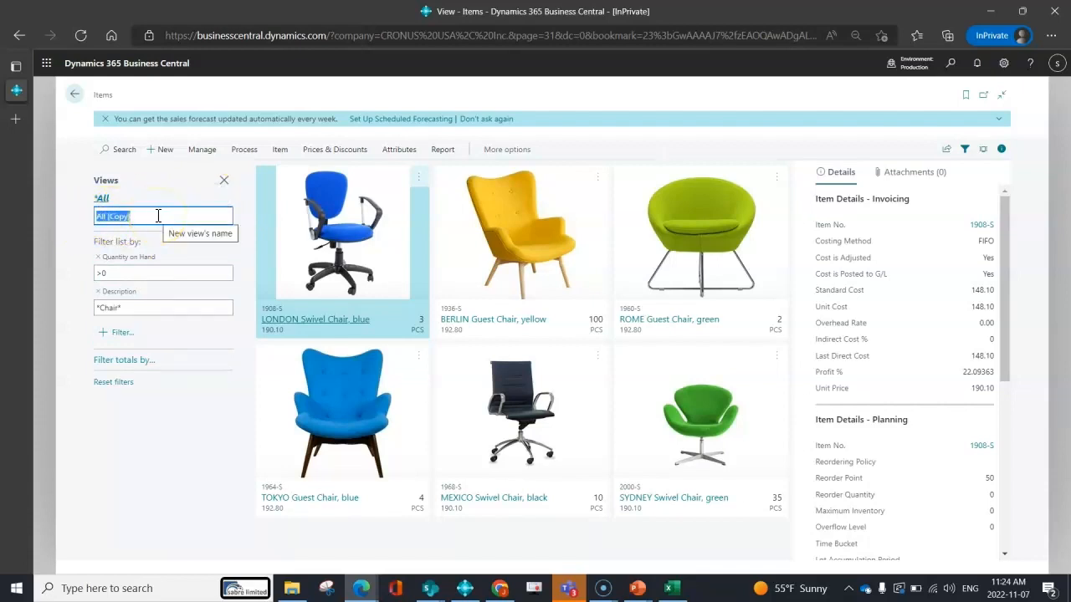
type("C")
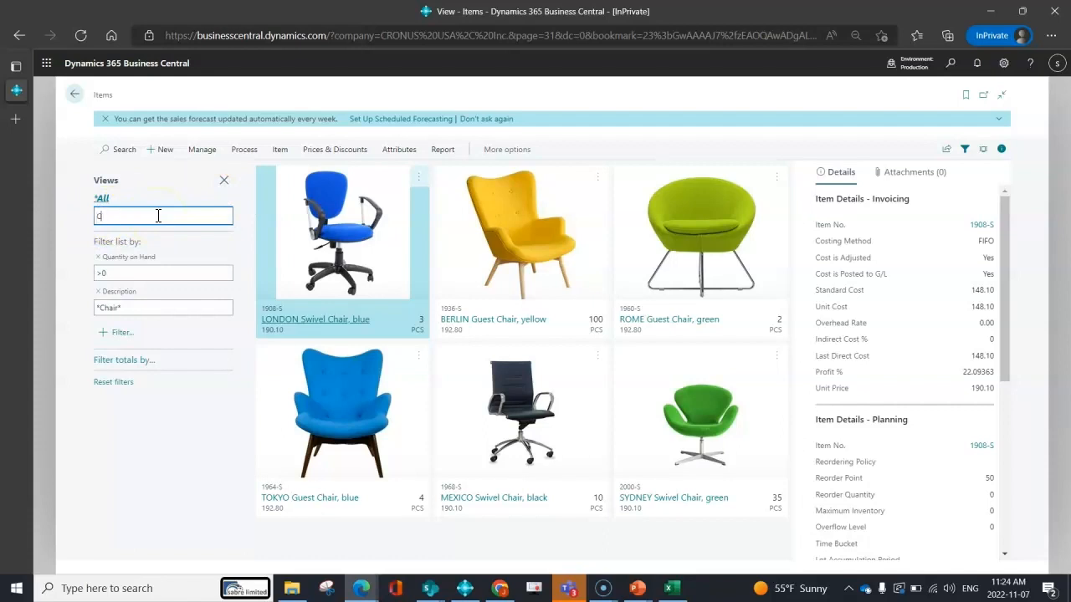
type("hairs on Hand")
key("Return")
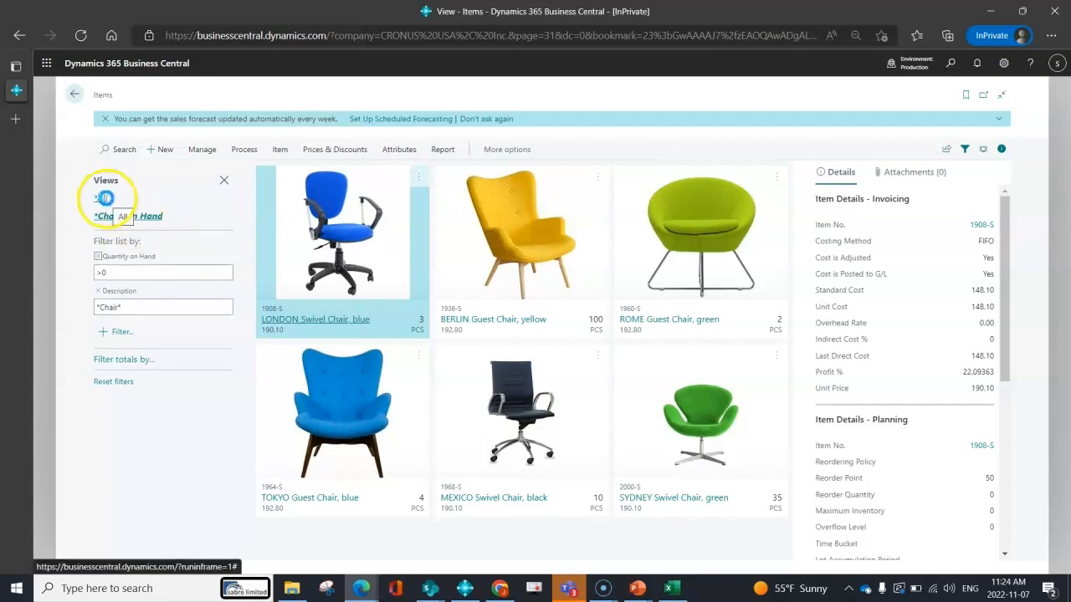
Compare the All view with the Chairs on Hand view by switching between them.
left_click(104, 198)
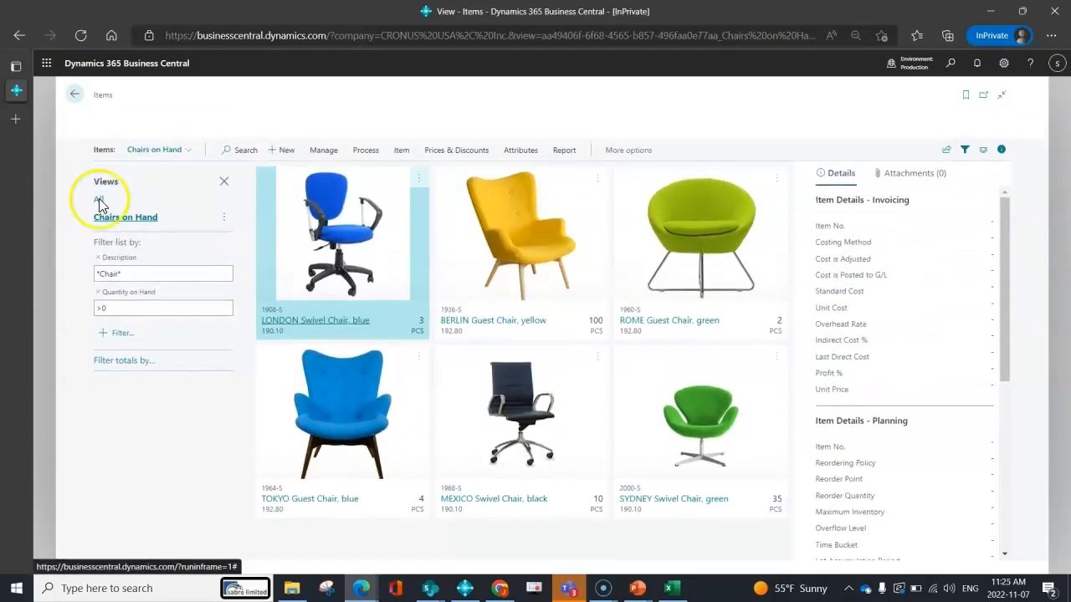
left_click(99, 200)
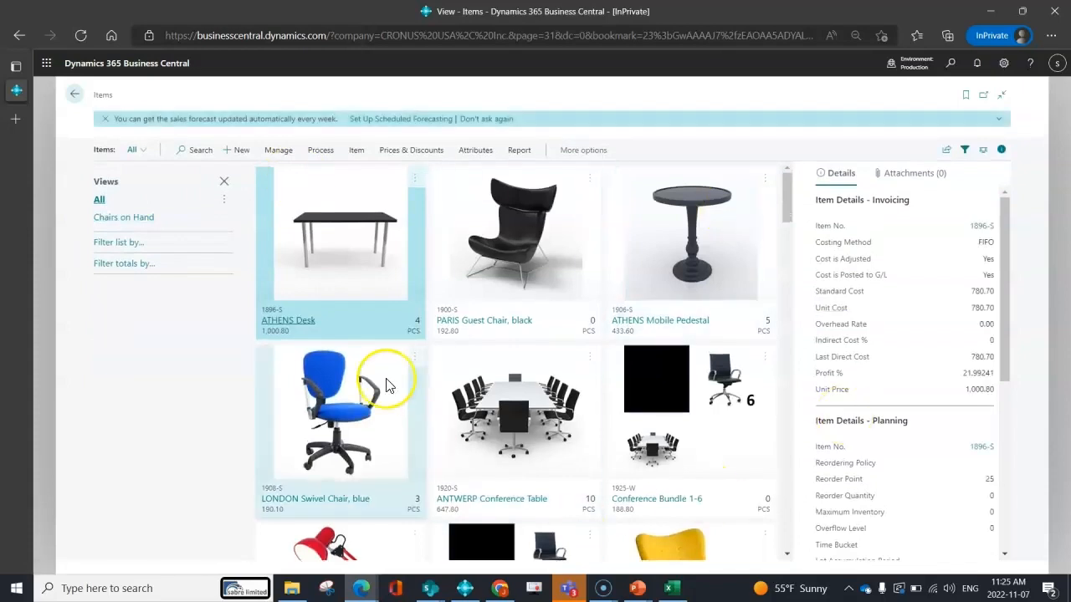
scroll(789, 411, "down", 5)
scroll(788, 416, "down", 4)
scroll(789, 416, "up", 5)
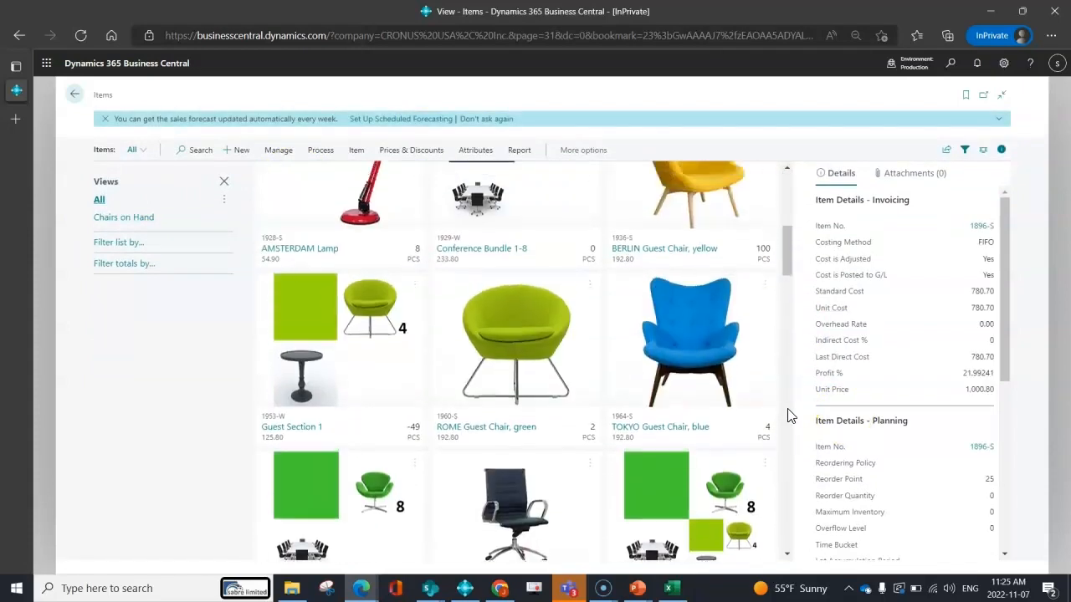
scroll(789, 413, "up", 4)
left_click(136, 218)
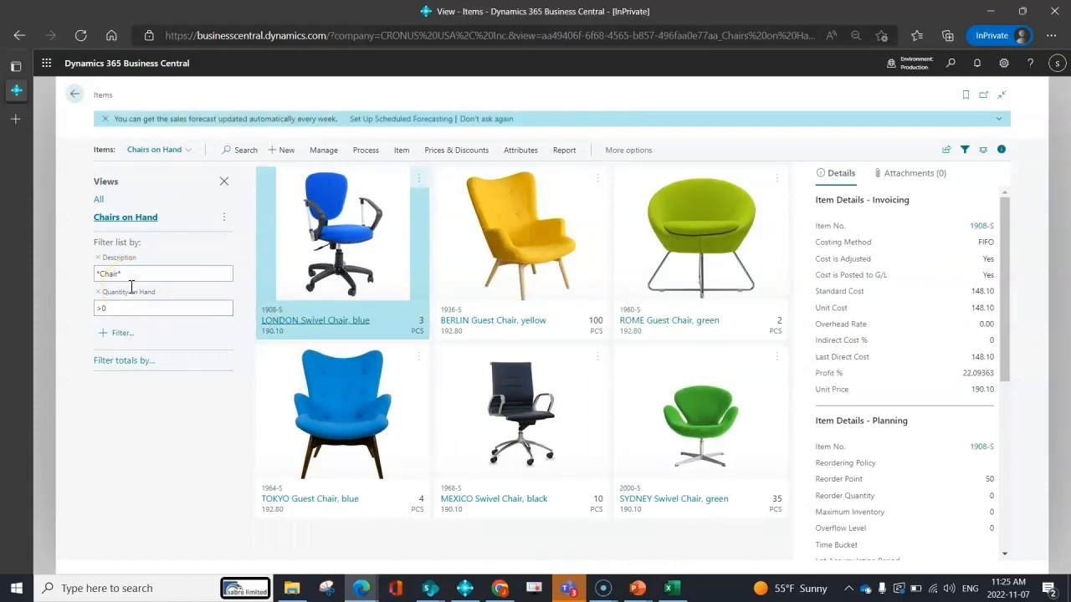
Add a Type filter set to Inventory to the Chairs on Hand view.
left_click(124, 334)
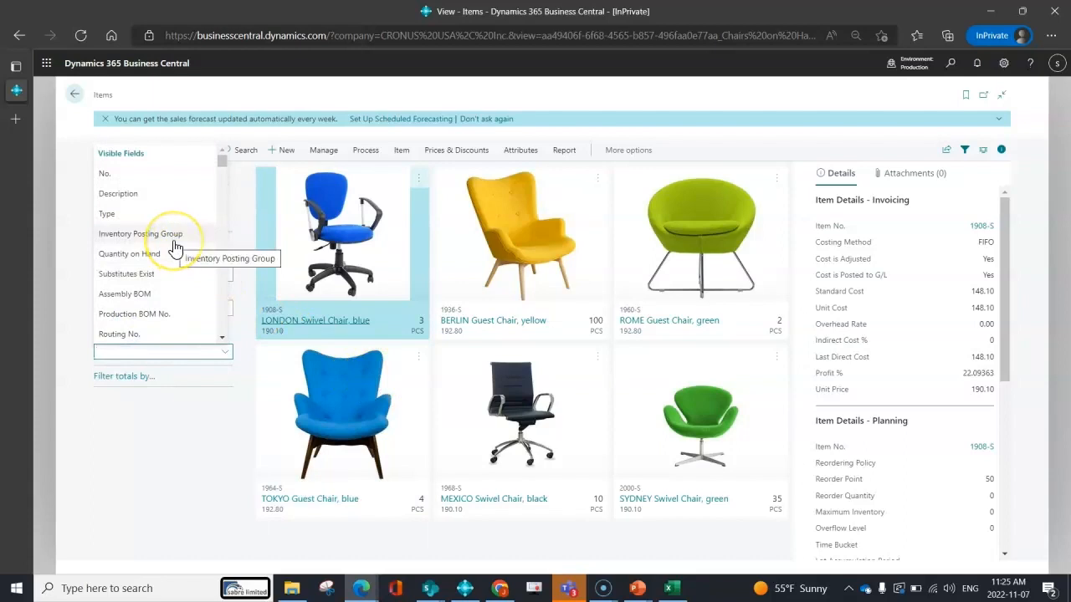
left_click(167, 215)
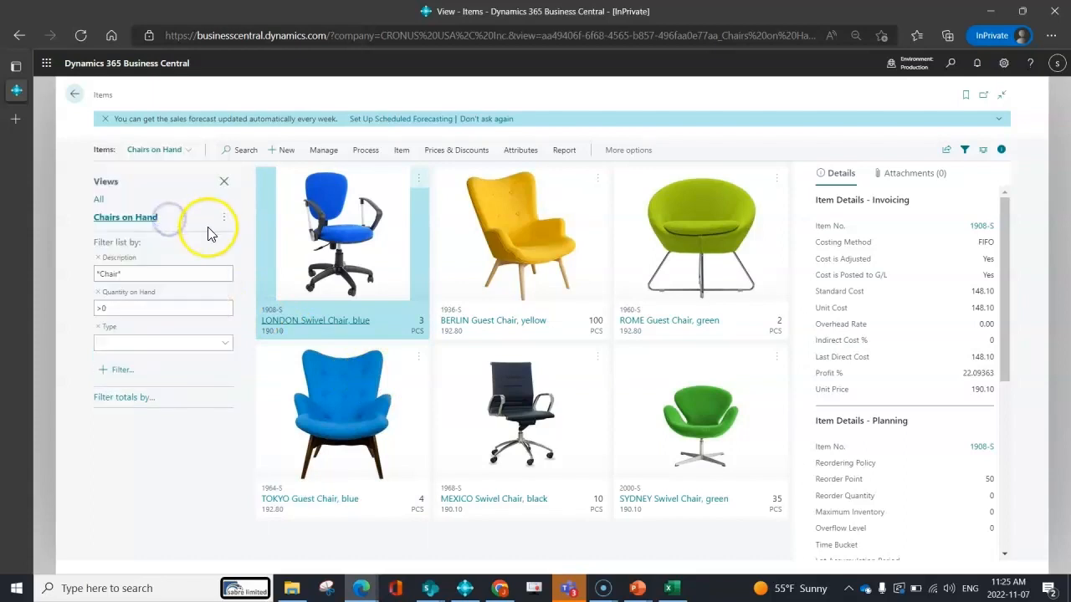
left_click(225, 350)
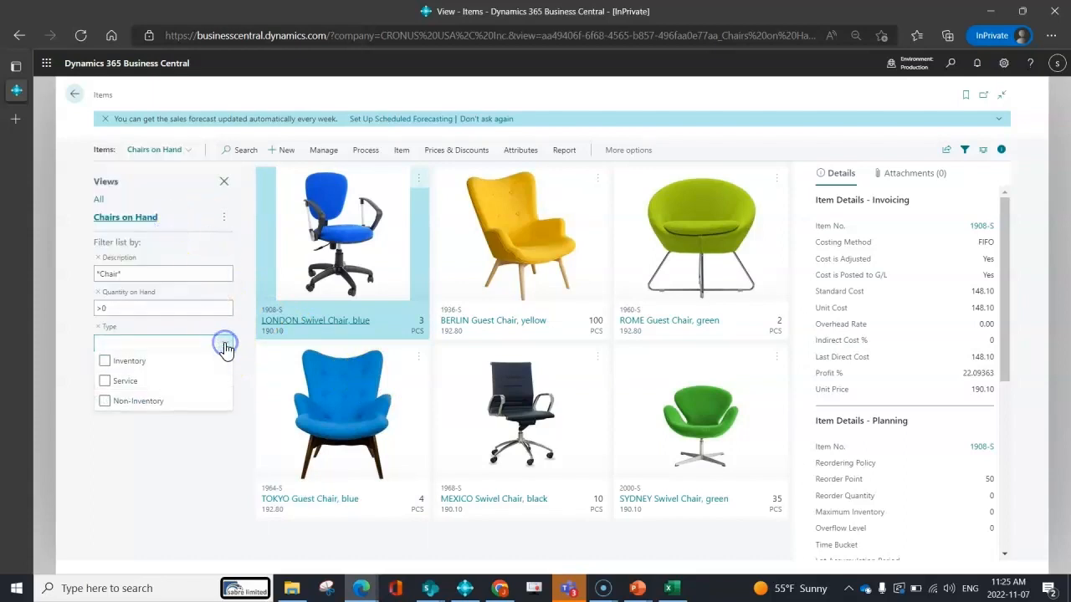
left_click(128, 364)
left_click(136, 469)
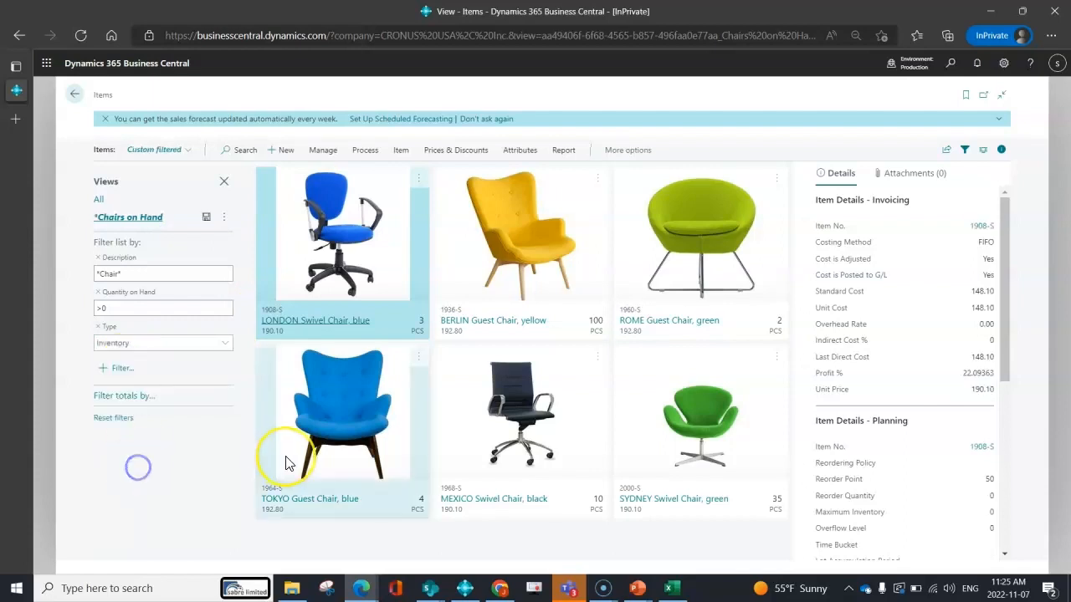
Save the view as a new view named Chairs on Hand - Type Inventory.
left_click(224, 217)
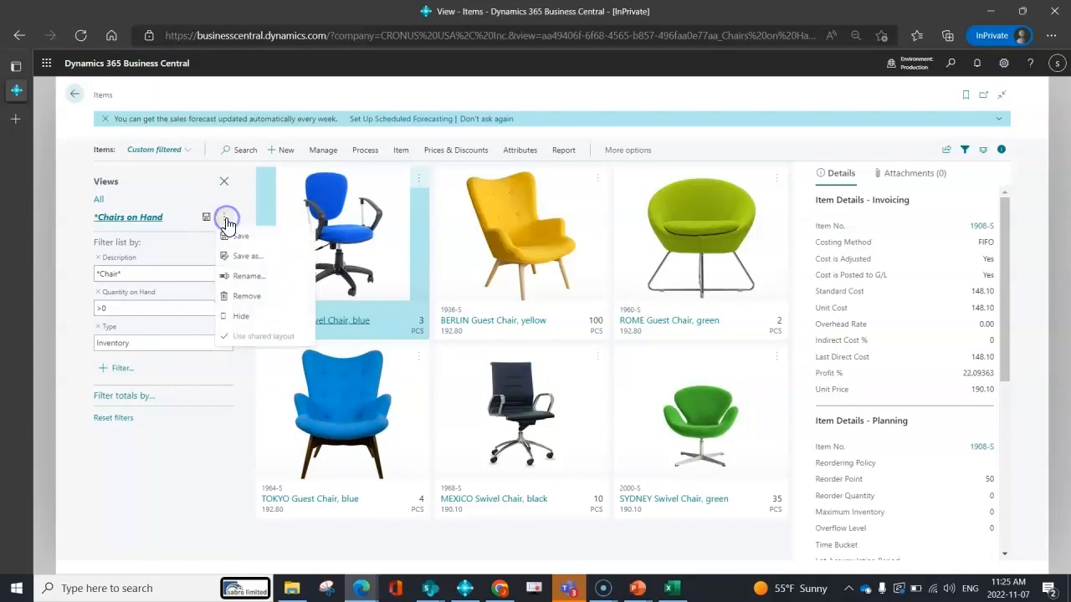
left_click(259, 262)
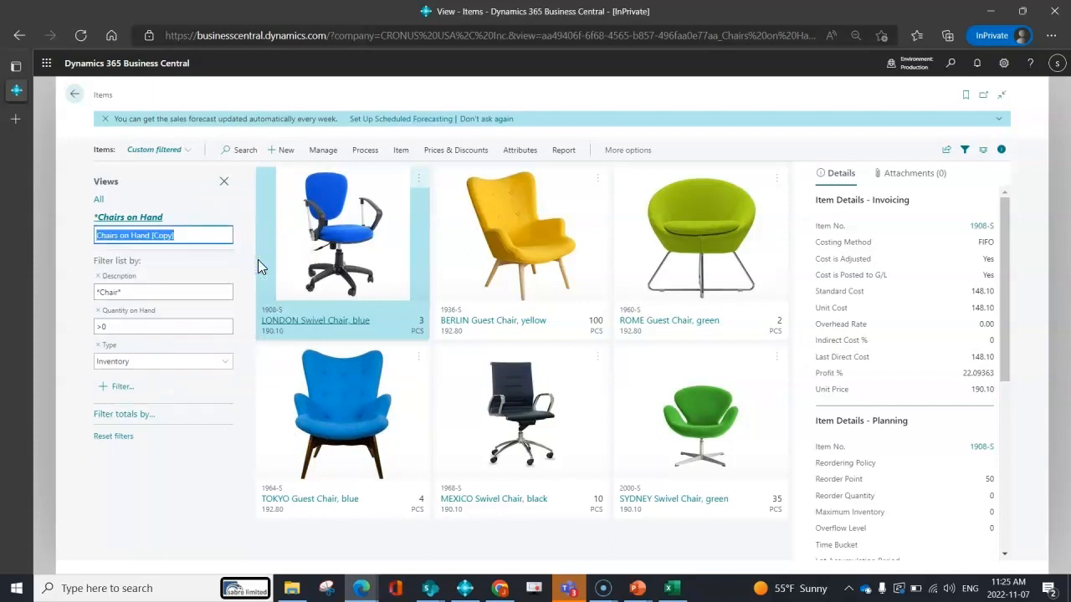
key("End")
key("BackSpace")
key("BackSpace")
key("BackSpace")
key("BackSpace")
key("BackSpace")
key("BackSpace")
key("BackSpace")
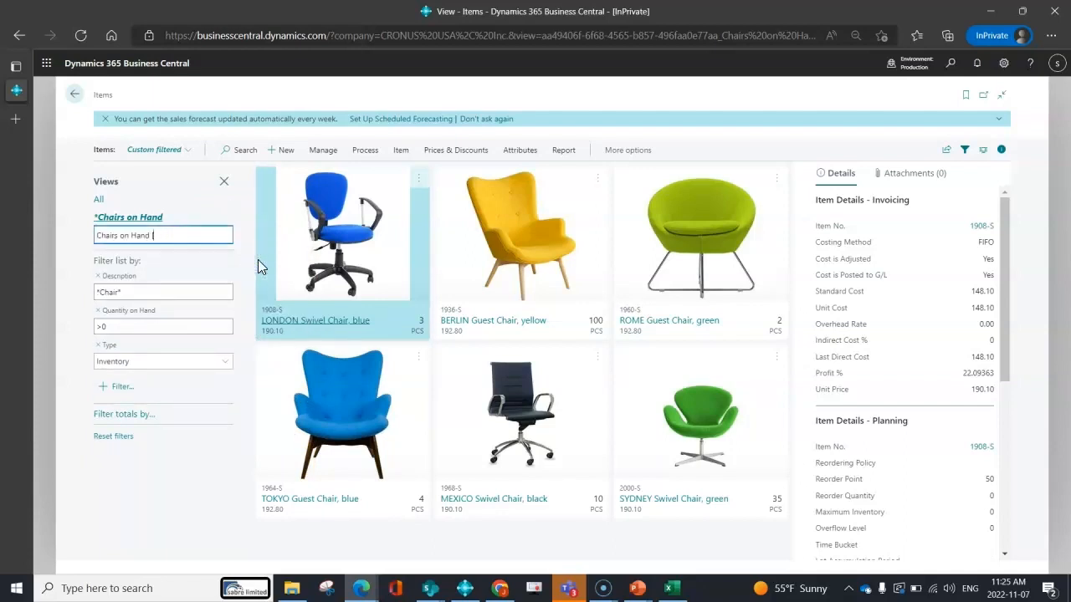
type("- Type Inventory")
key("Return")
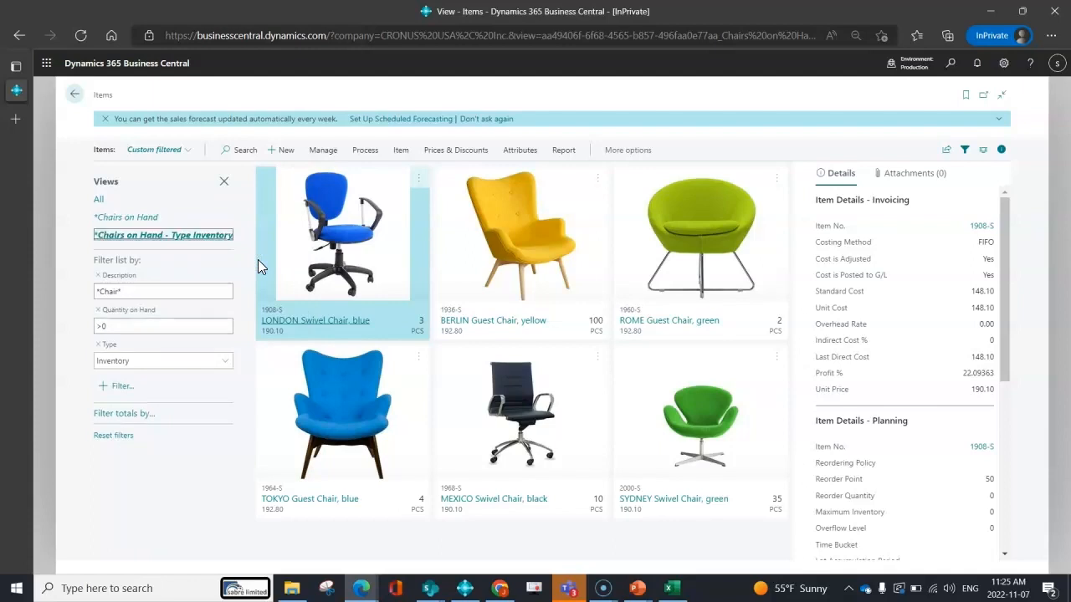
left_click(148, 236)
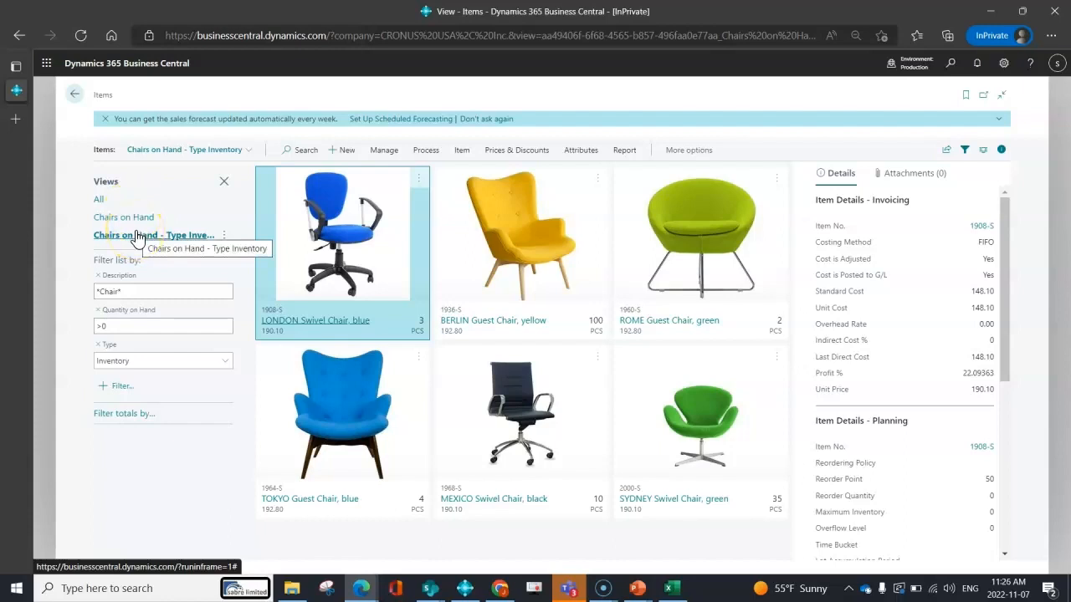
Remove the Chairs on Hand - Type Inventory view, confirming the removal.
left_click(223, 235)
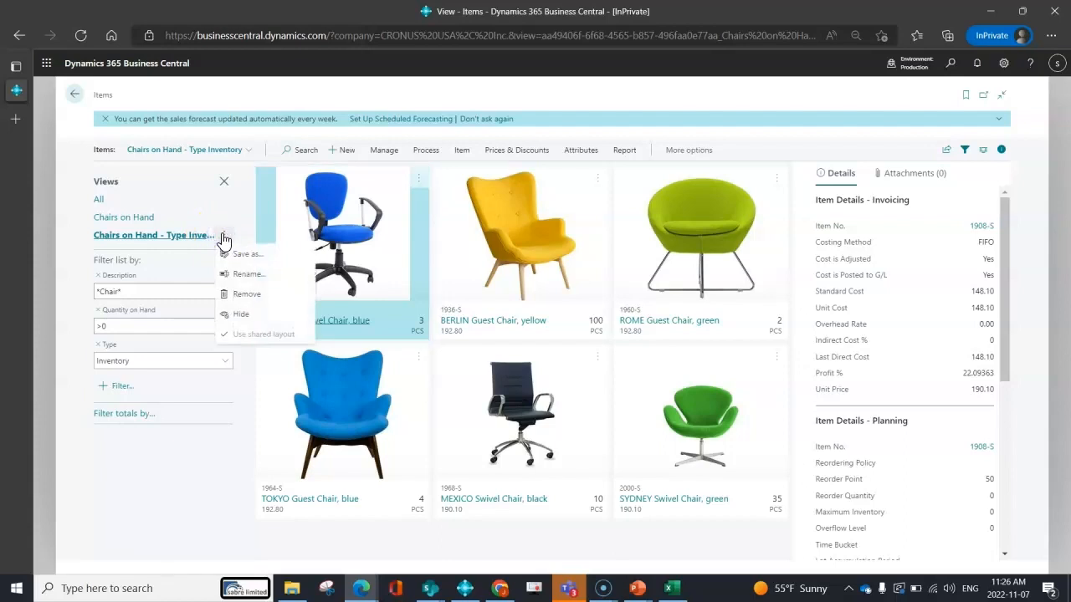
left_click(241, 296)
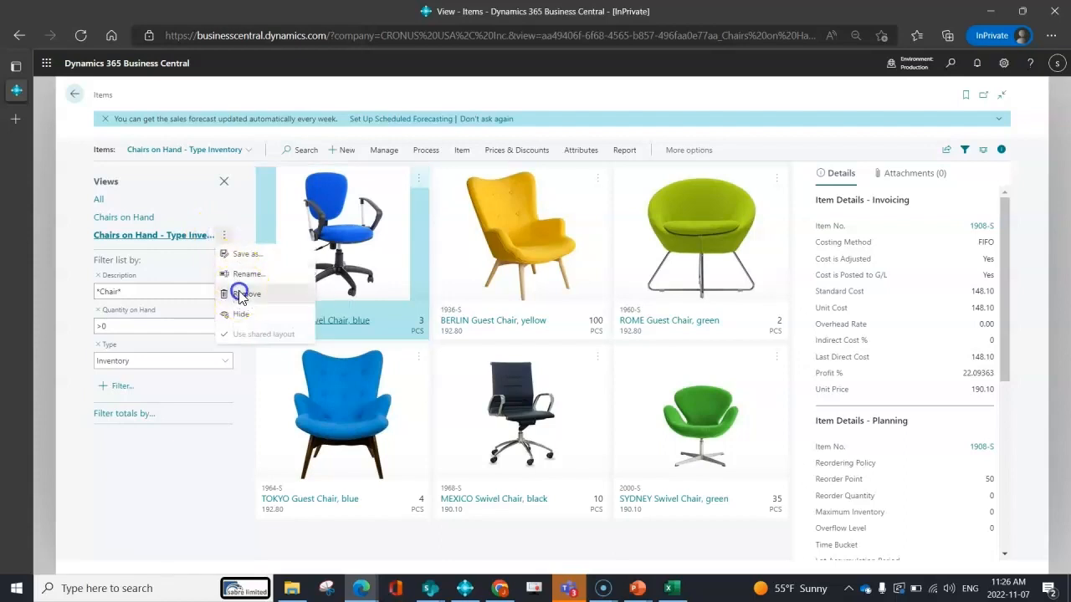
left_click(603, 357)
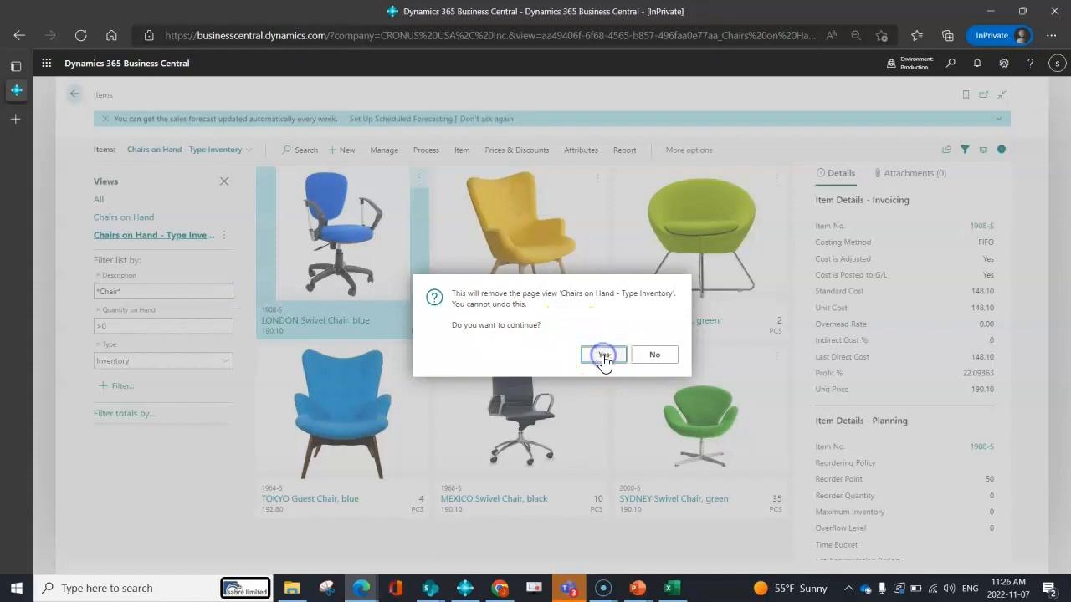
left_click(603, 357)
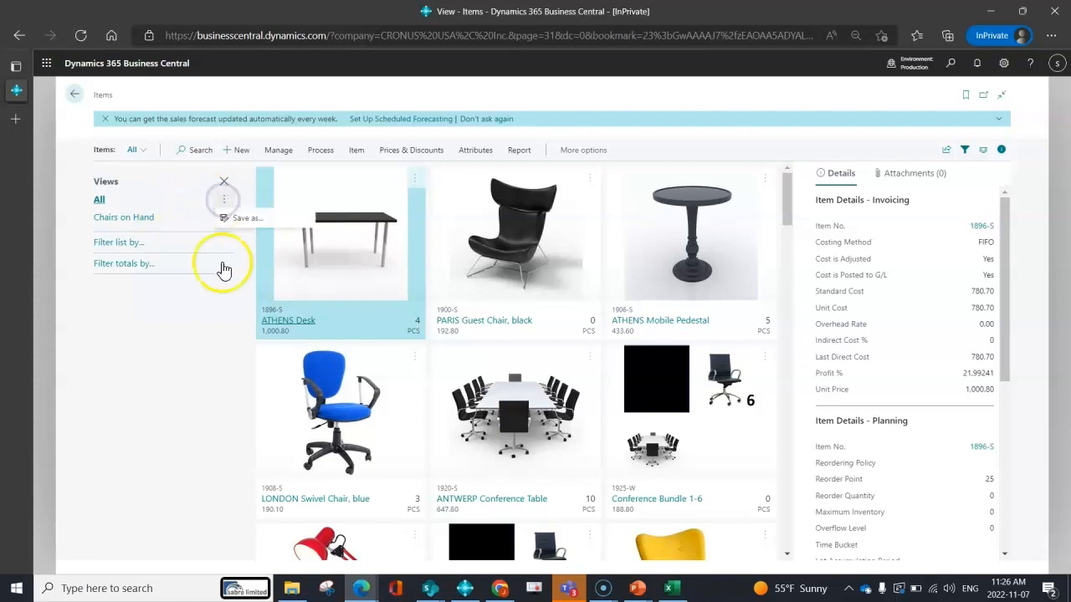
Switch to the Chairs on Hand view and inspect its view options.
left_click(140, 218)
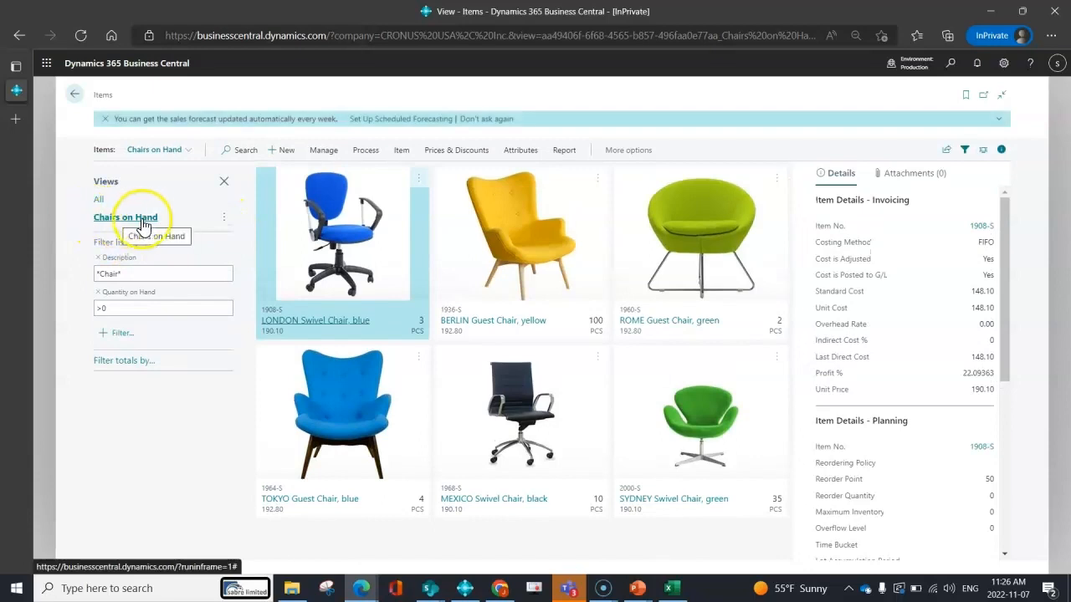
left_click(224, 217)
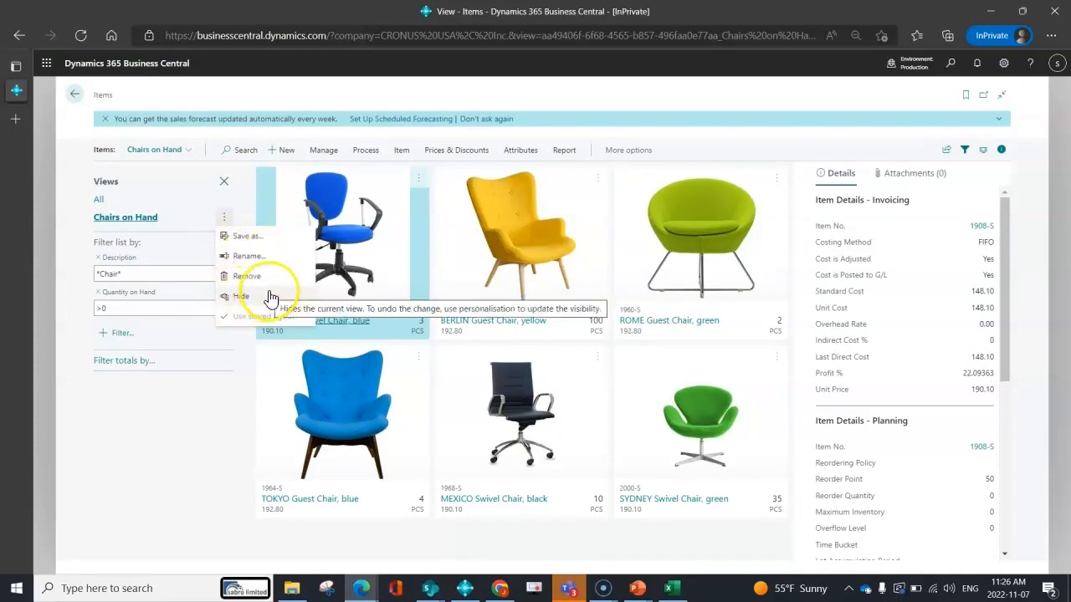
left_click(198, 398)
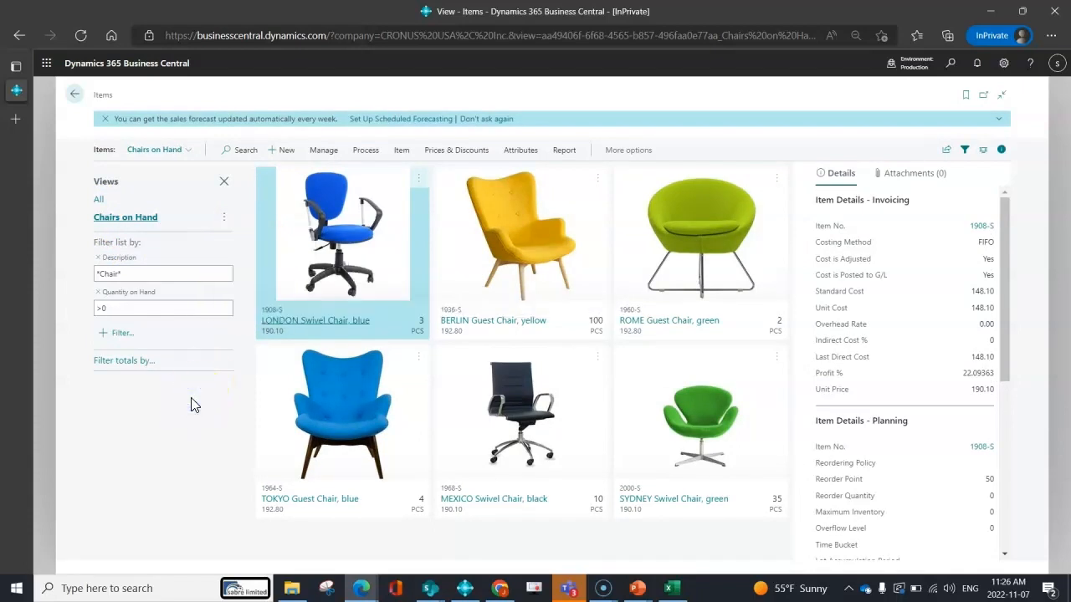
left_click(205, 399)
Return to the role centre home page.
left_click(75, 93)
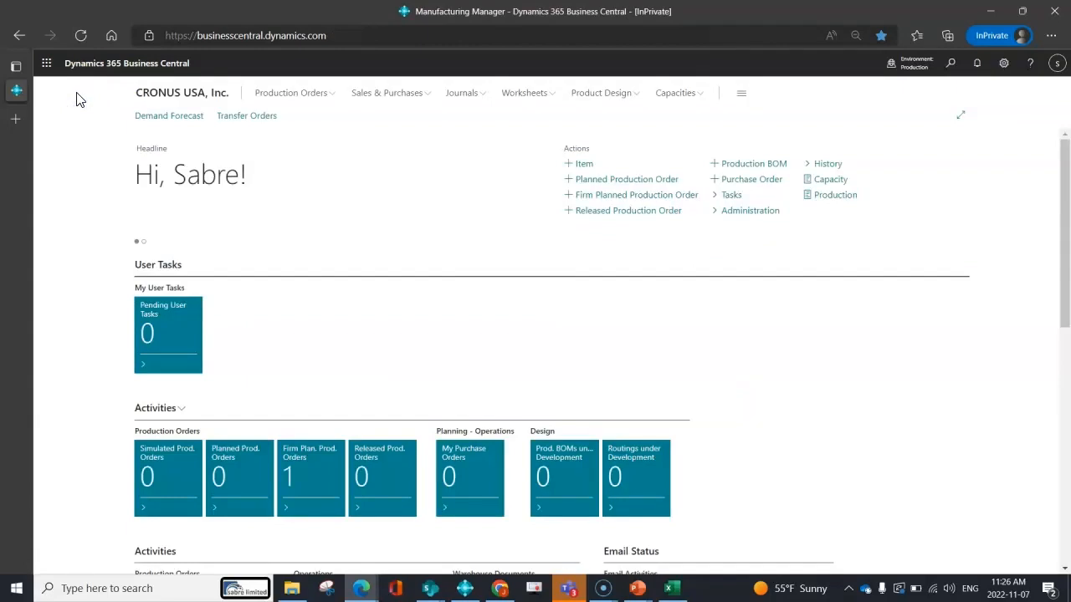
left_click(784, 152)
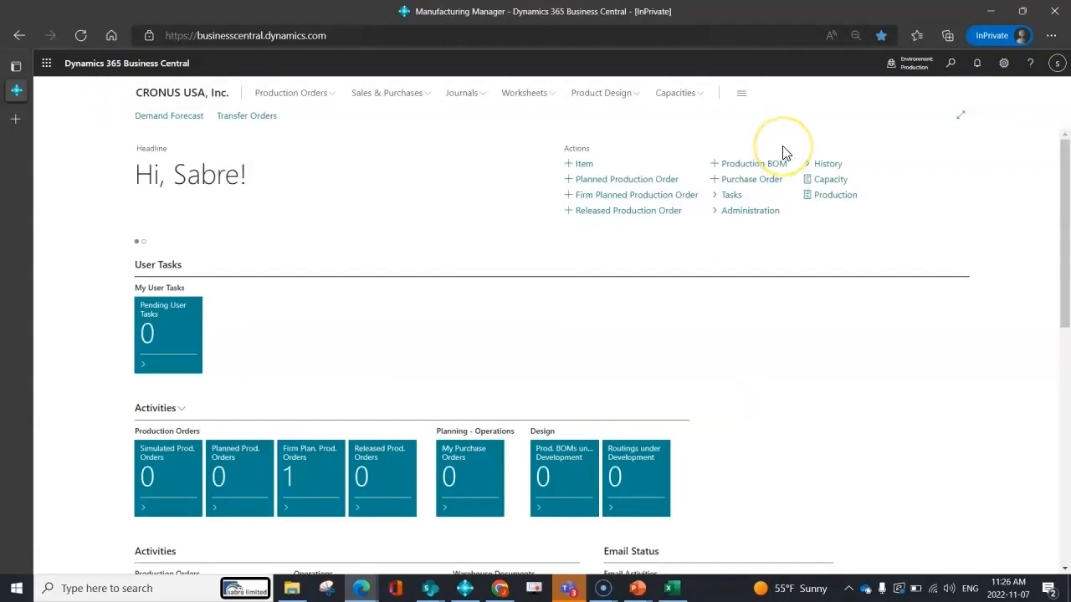